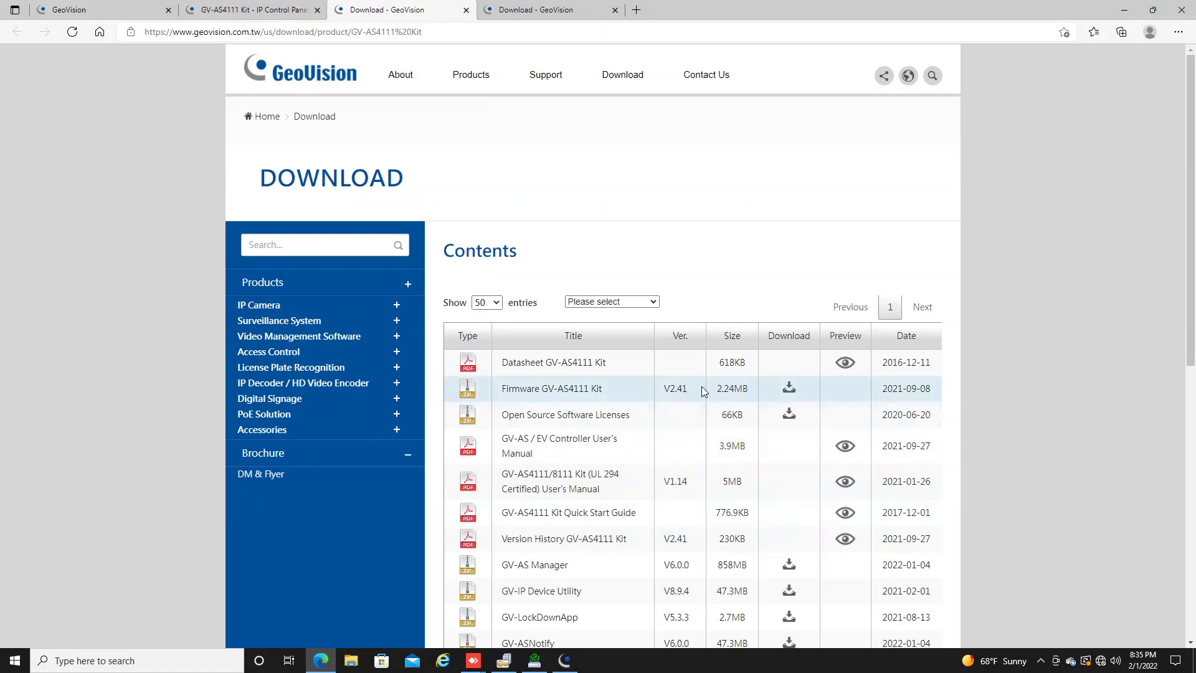
# Download the V2.41 Firmware GV-AS4111 Kit archive and show the downloaded file in its folder.
pyautogui.click(790, 389)
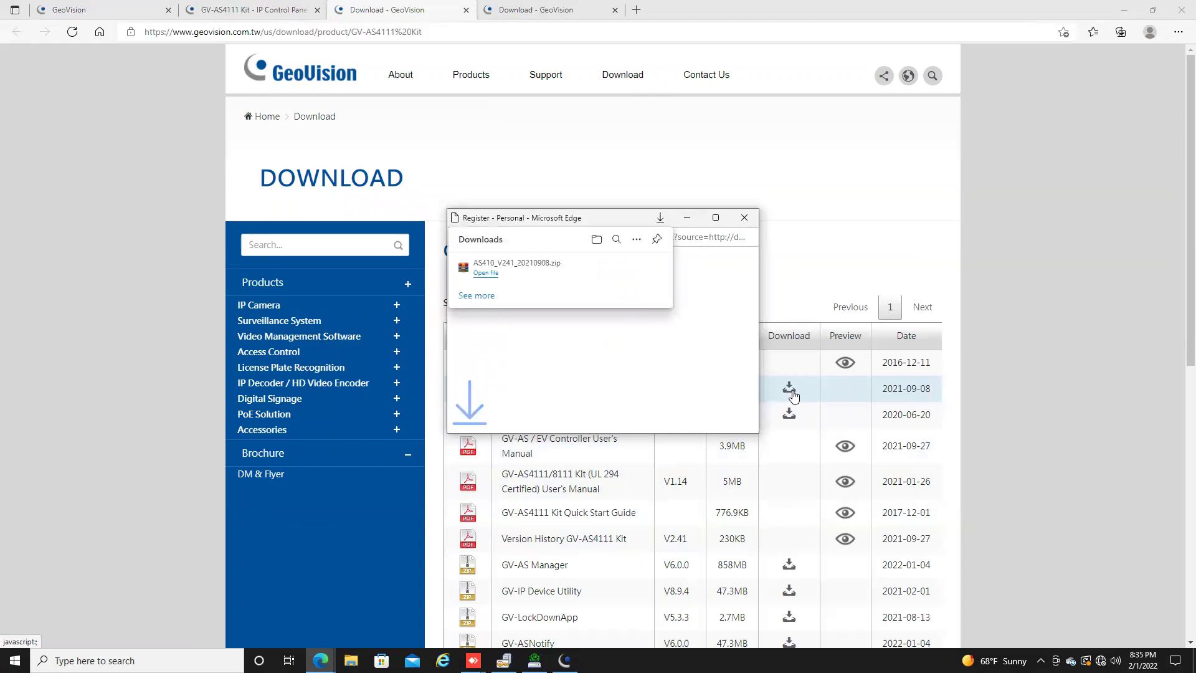
pyautogui.moveTo(492, 277)
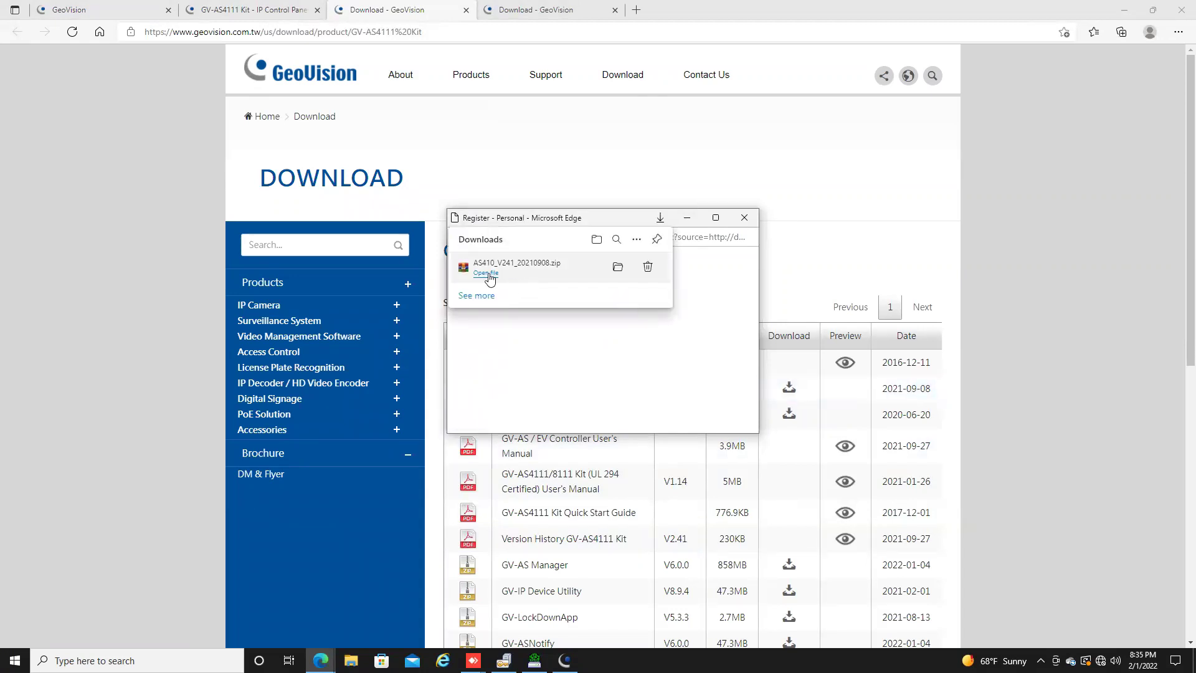
pyautogui.click(619, 269)
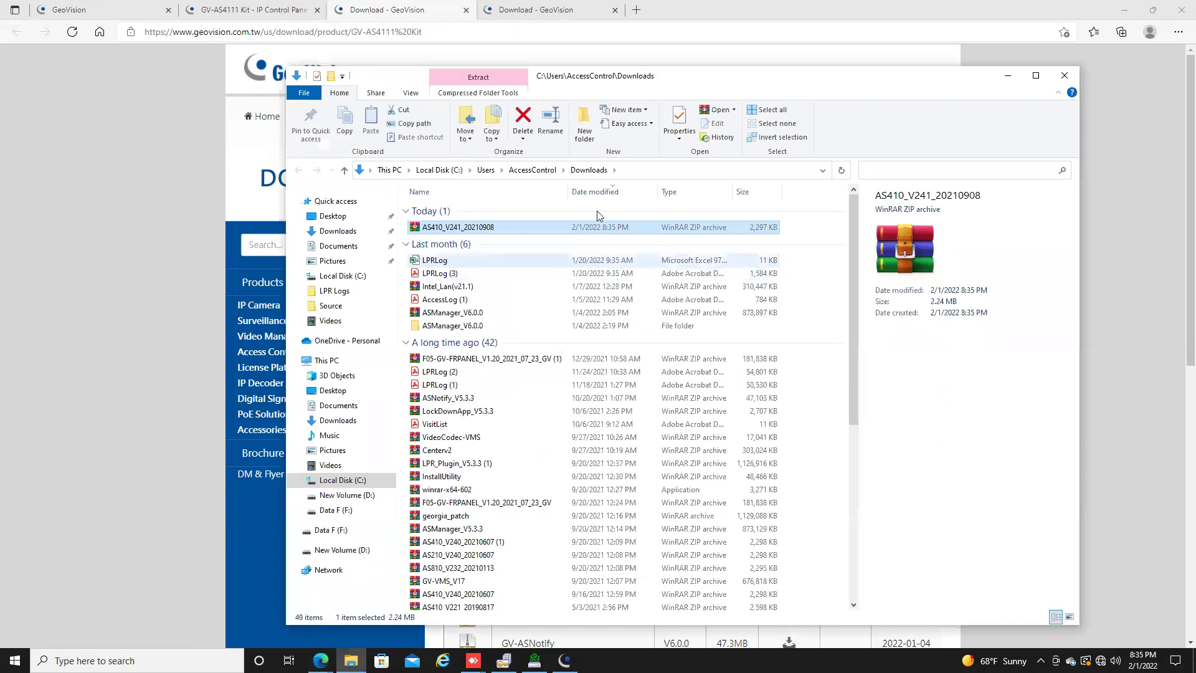
# Extract the AS410_V241_20210908 archive directly into Downloads and also into its own same-named folder, opening that folder.
pyautogui.rightClick(479, 227)
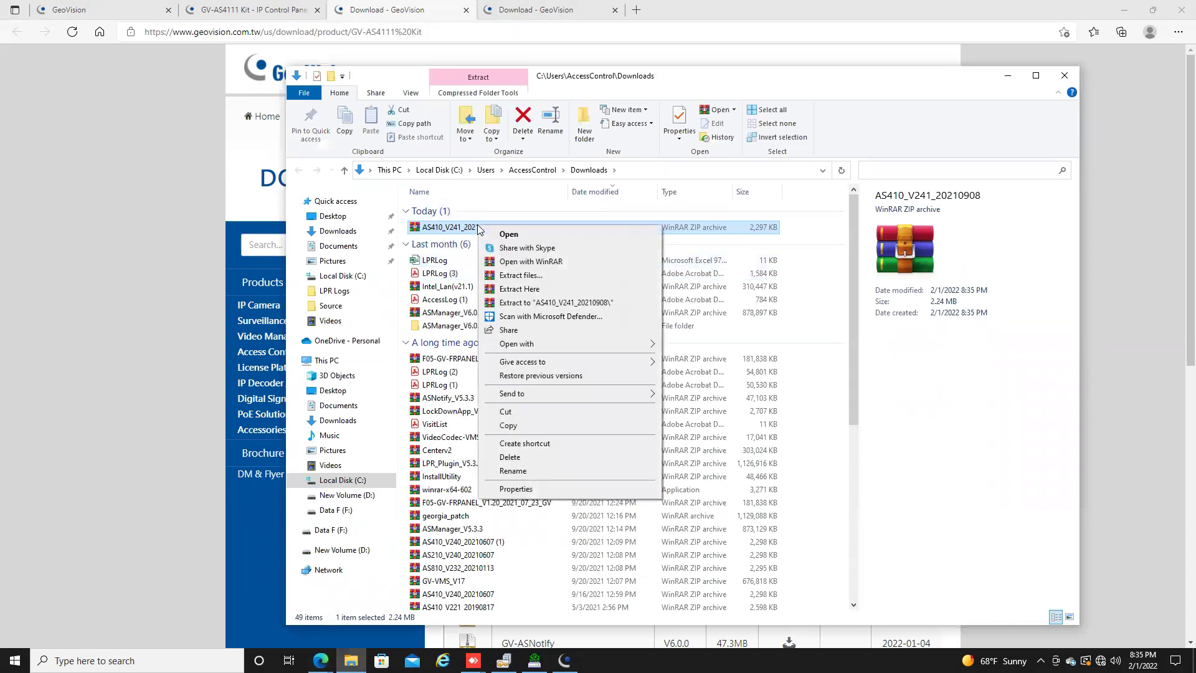
pyautogui.click(539, 290)
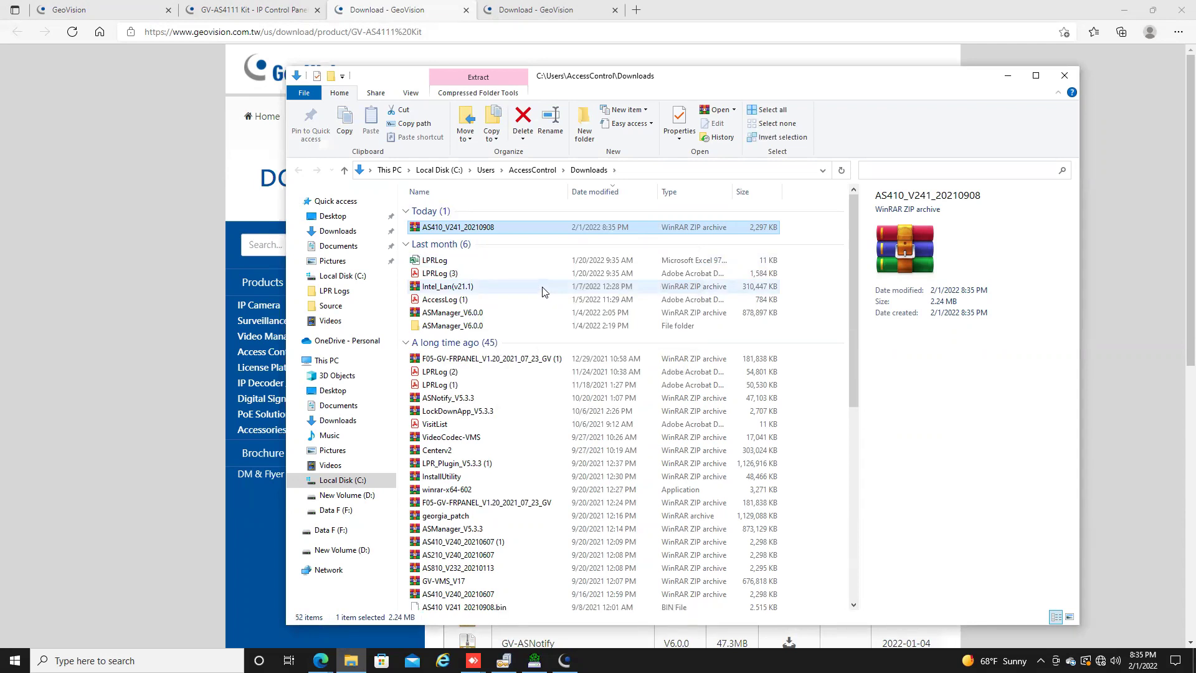
pyautogui.rightClick(489, 234)
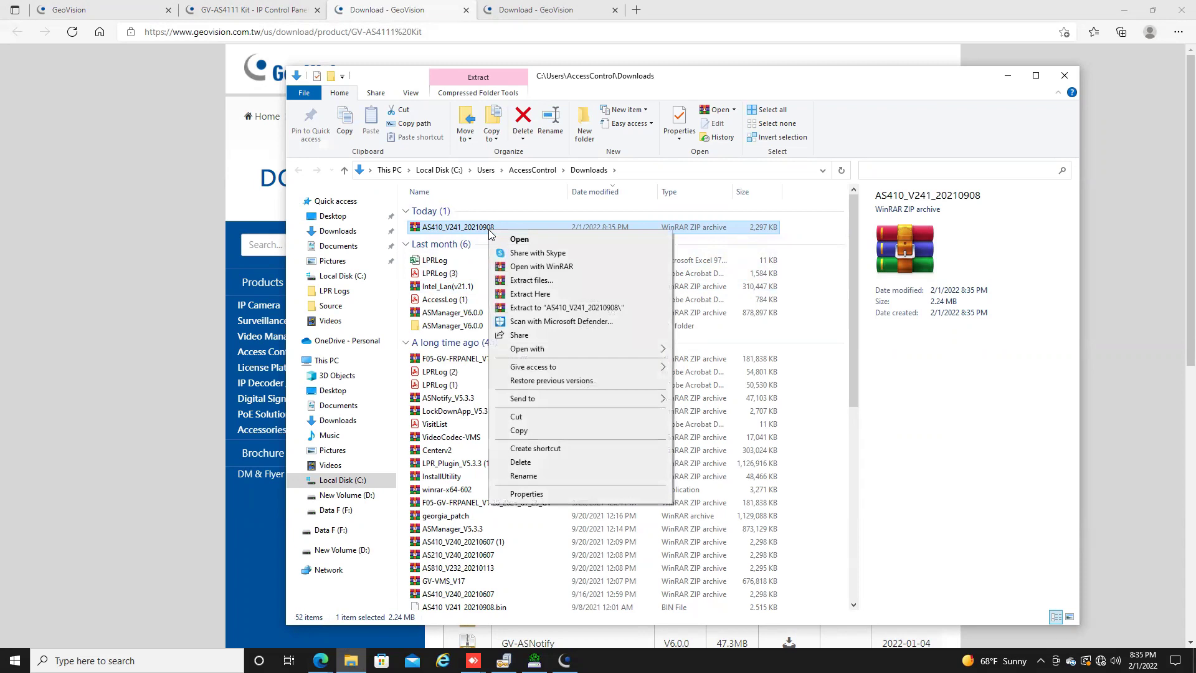
pyautogui.click(561, 281)
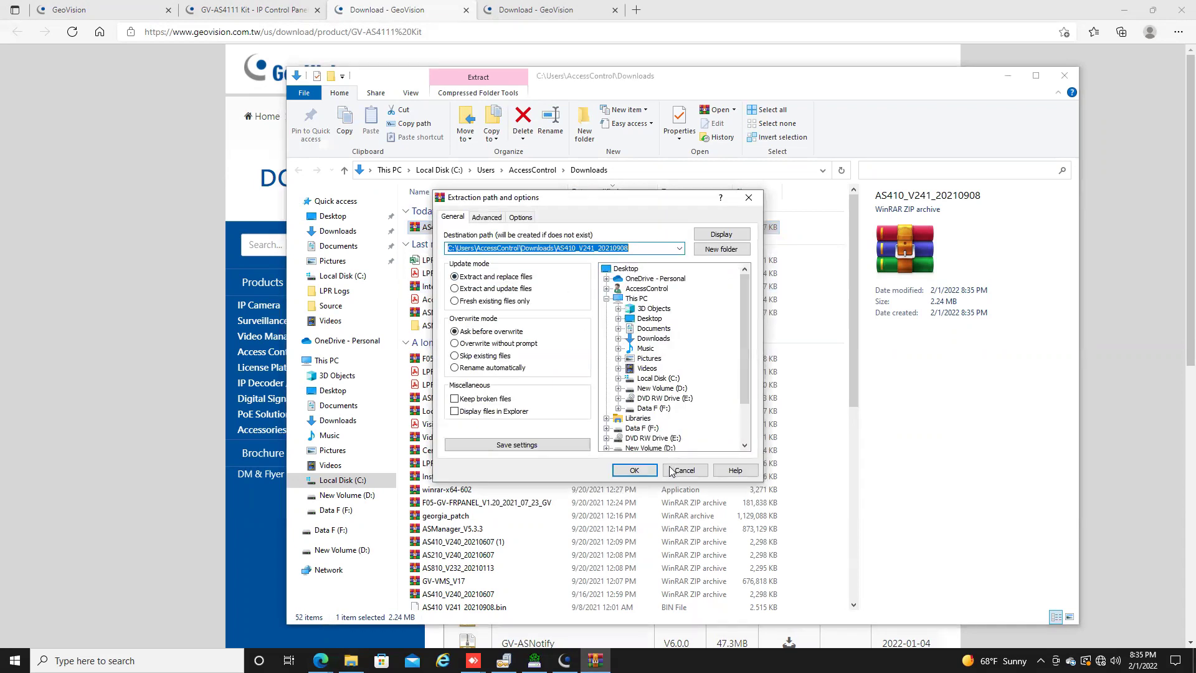
pyautogui.click(635, 471)
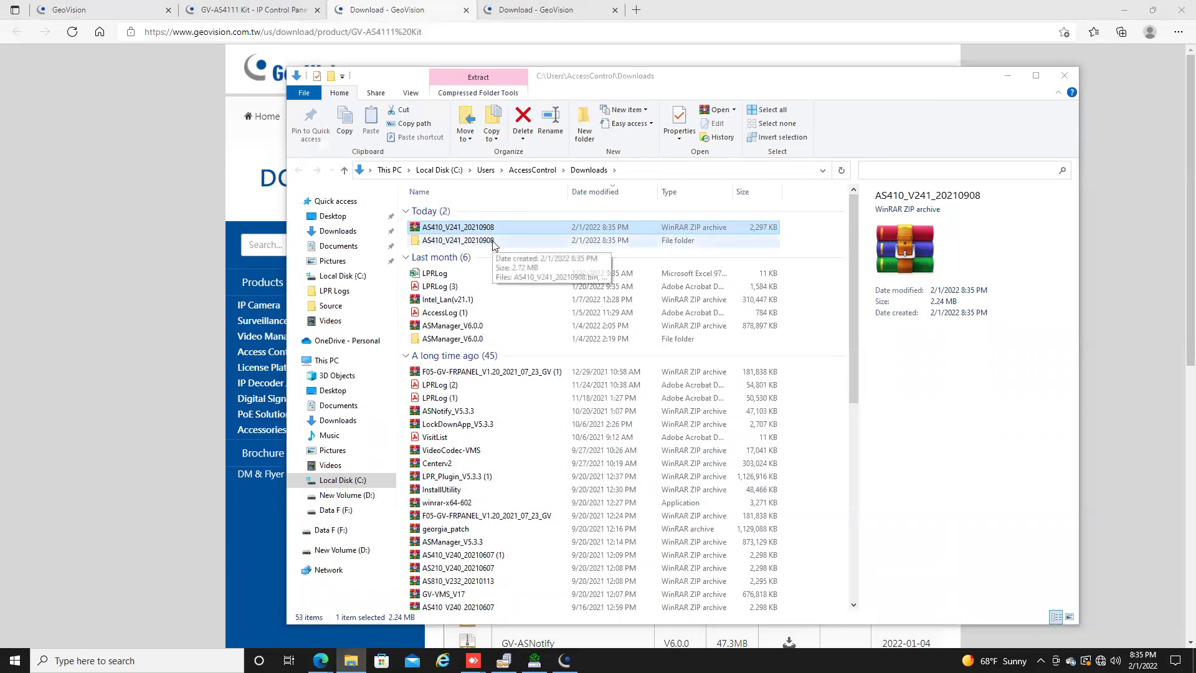
pyautogui.doubleClick(493, 242)
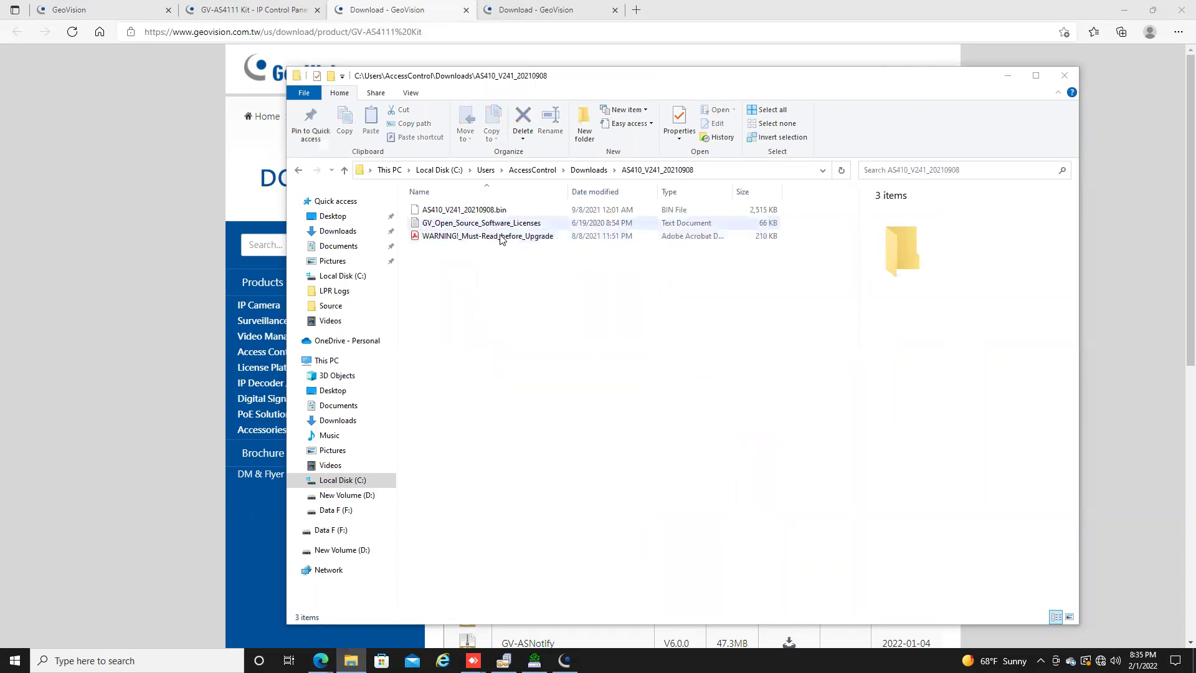
# Read section 1.2, Firmware V1.22 ~ V1.41, of the WARNING!_Must-Read_before_Upgrade PDF through its upgrade method table, and close the document.
pyautogui.moveTo(570, 192); pyautogui.dragTo(657, 191)
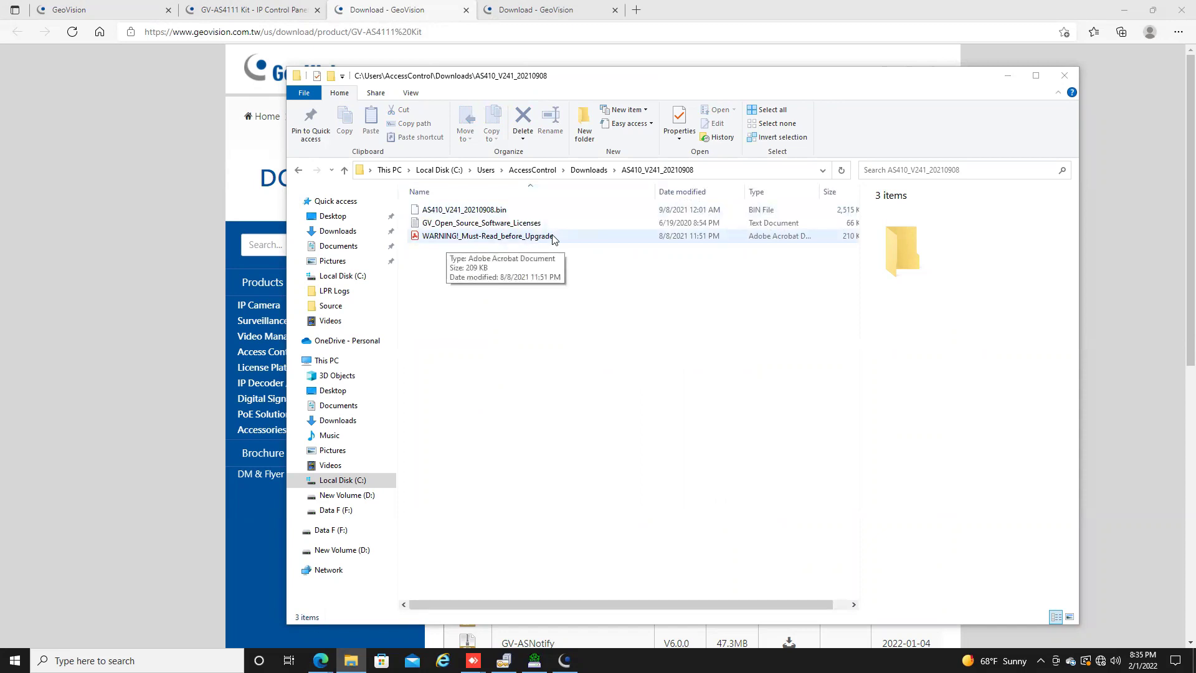
pyautogui.click(500, 238)
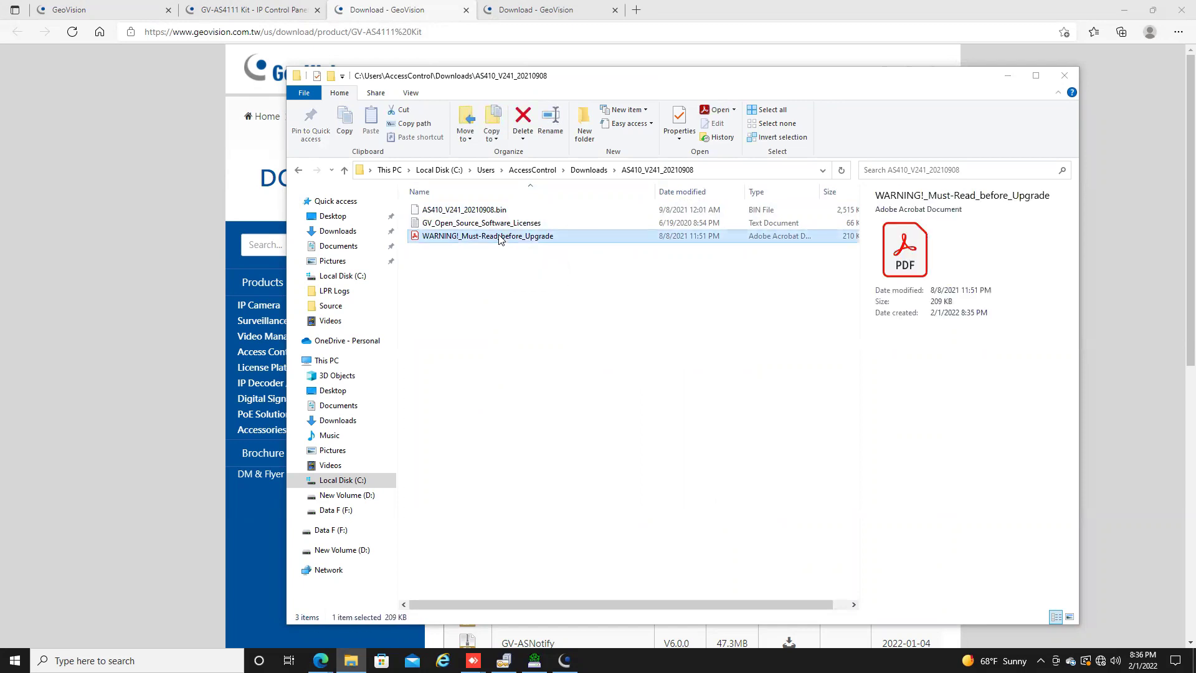
pyautogui.doubleClick(500, 238)
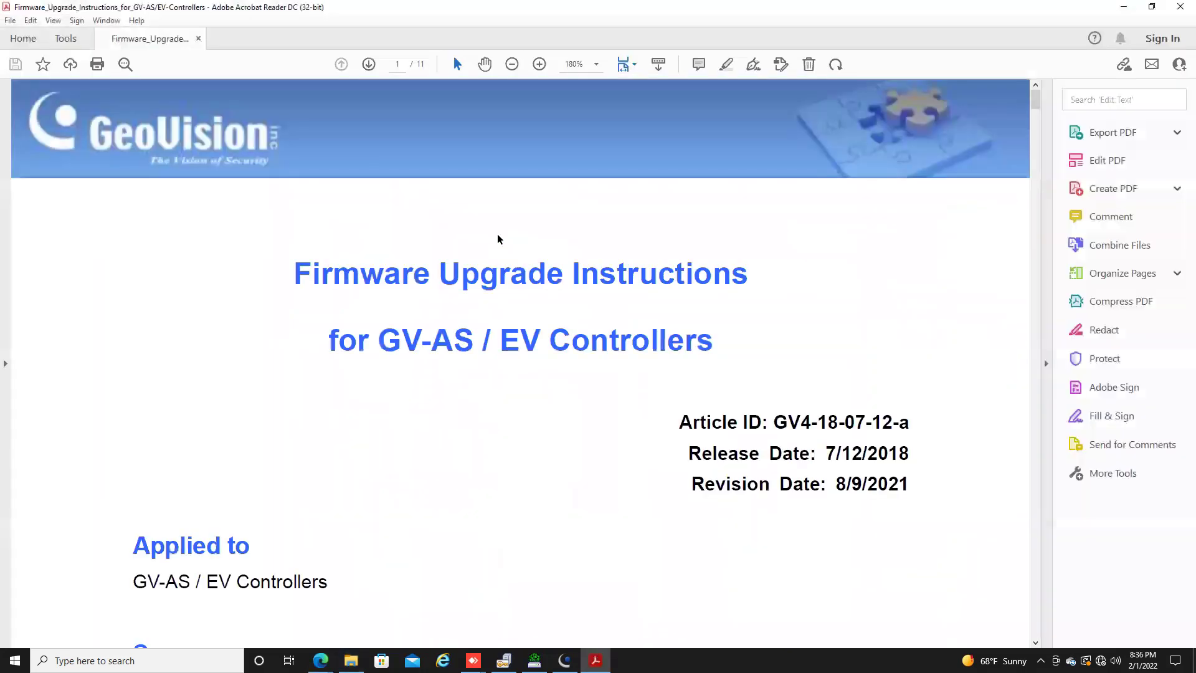
pyautogui.scroll(-10, 575, 255)
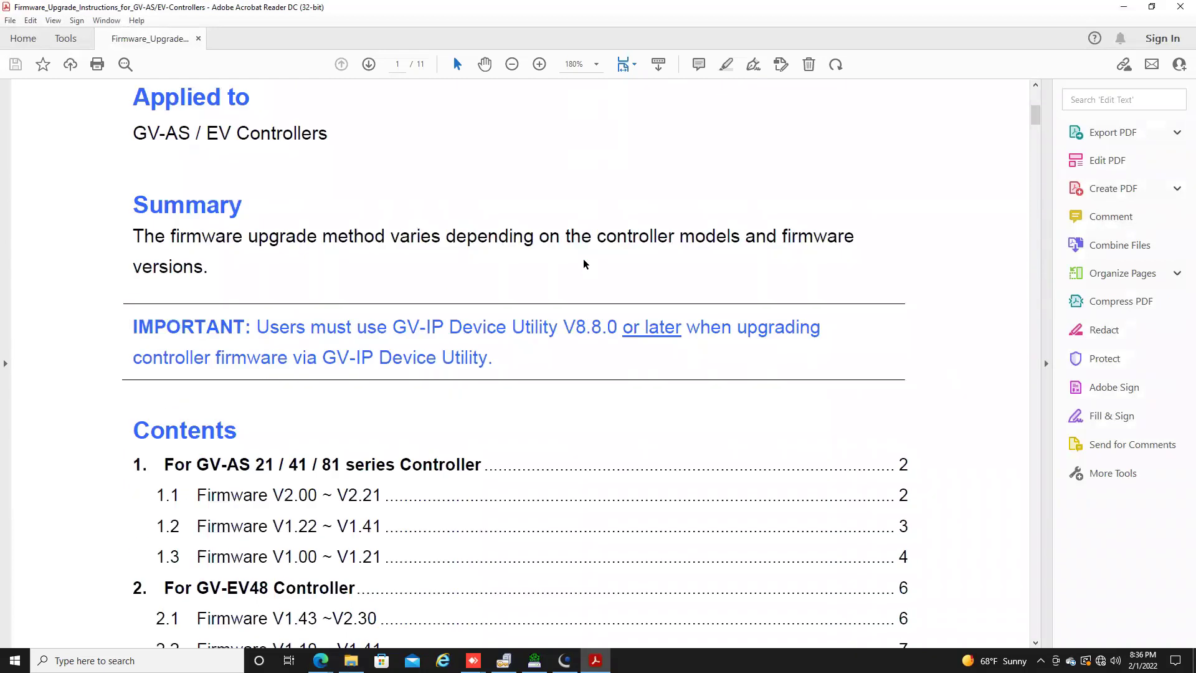
pyautogui.scroll(-2, 265, 355)
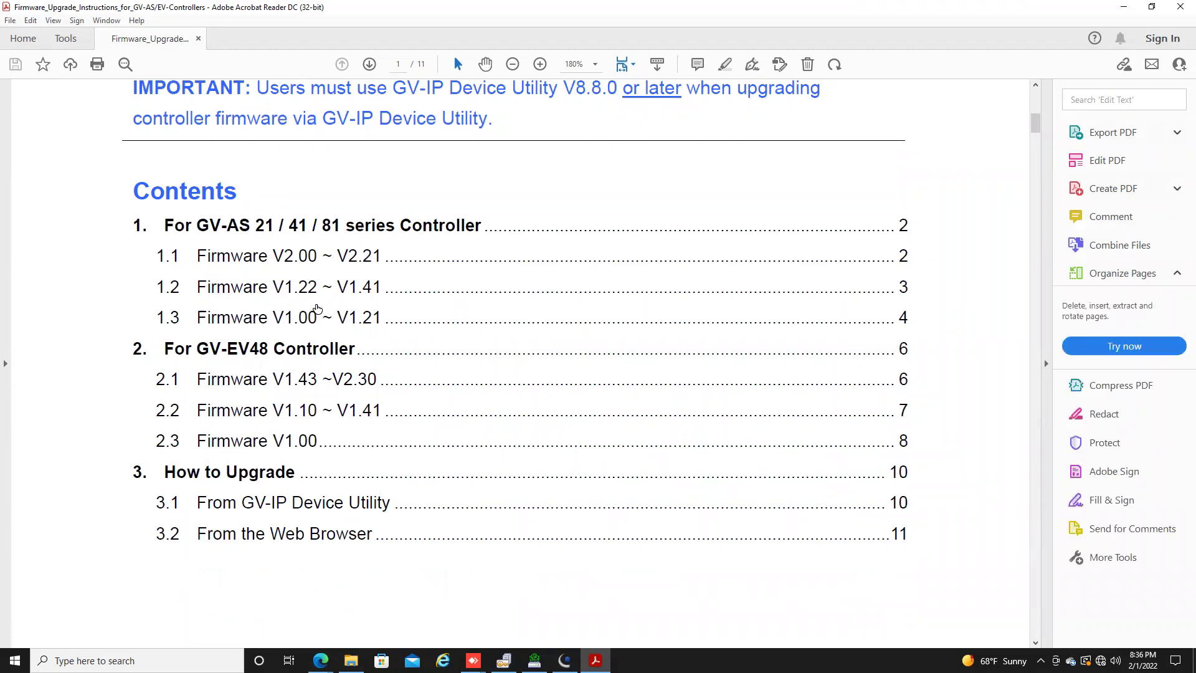
pyautogui.click(304, 292)
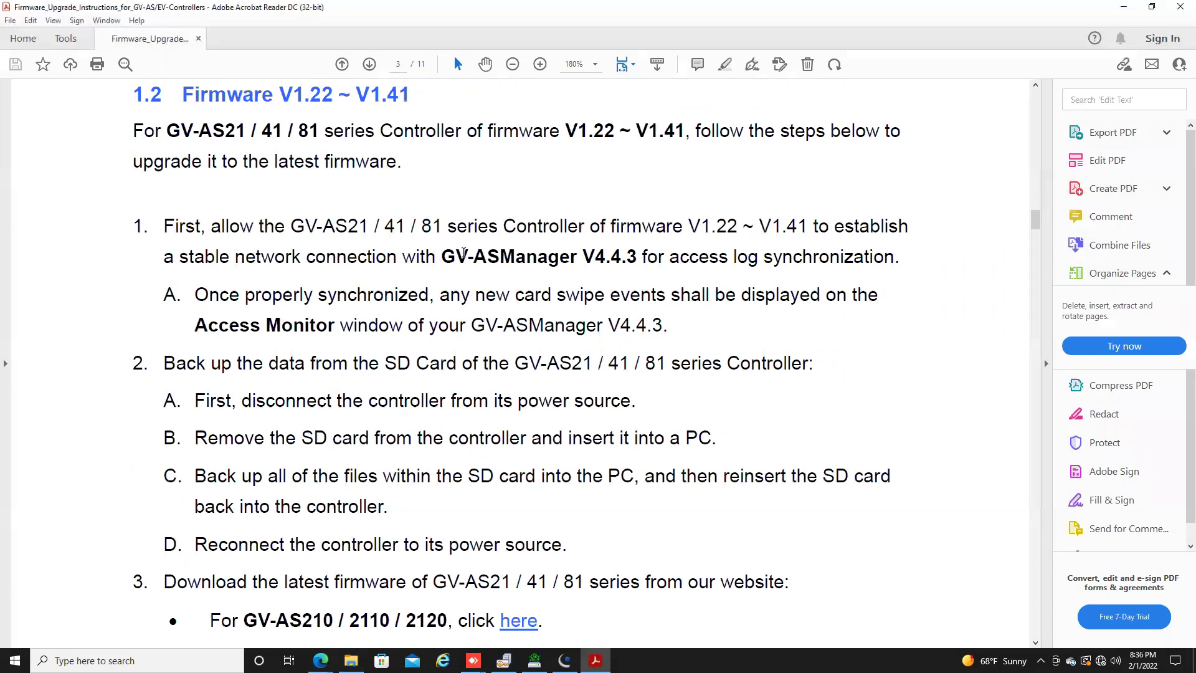
pyautogui.scroll(-4, 464, 255)
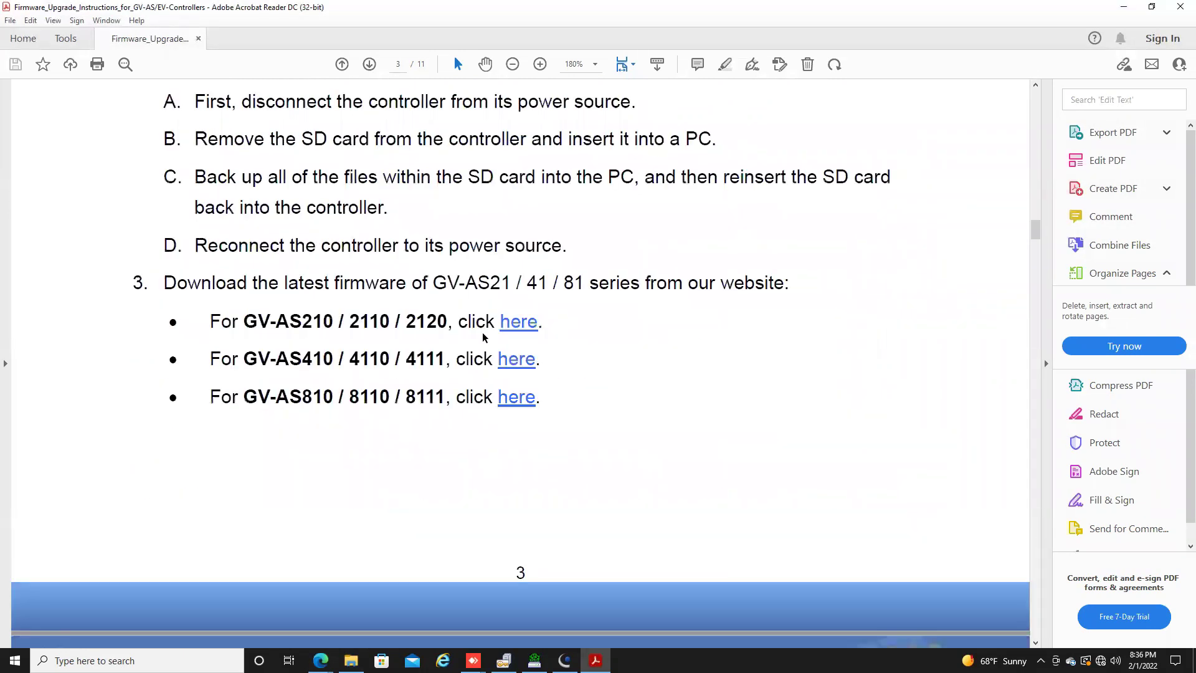
pyautogui.scroll(-7, 483, 337)
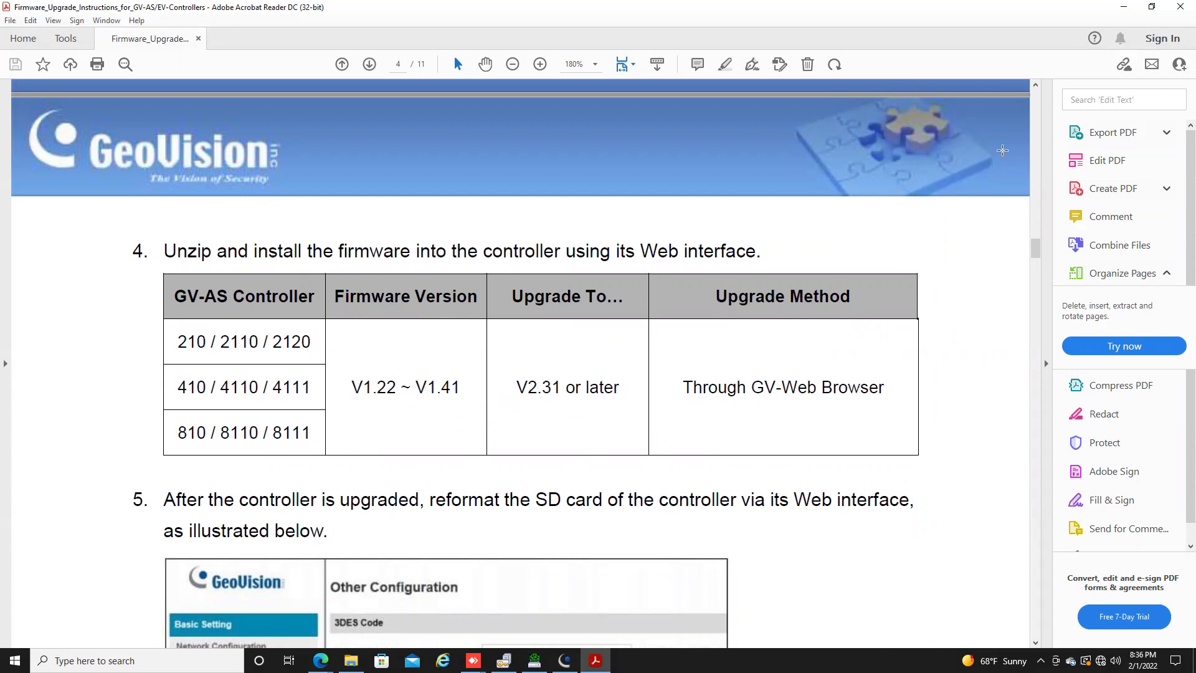
pyautogui.click(1179, 8)
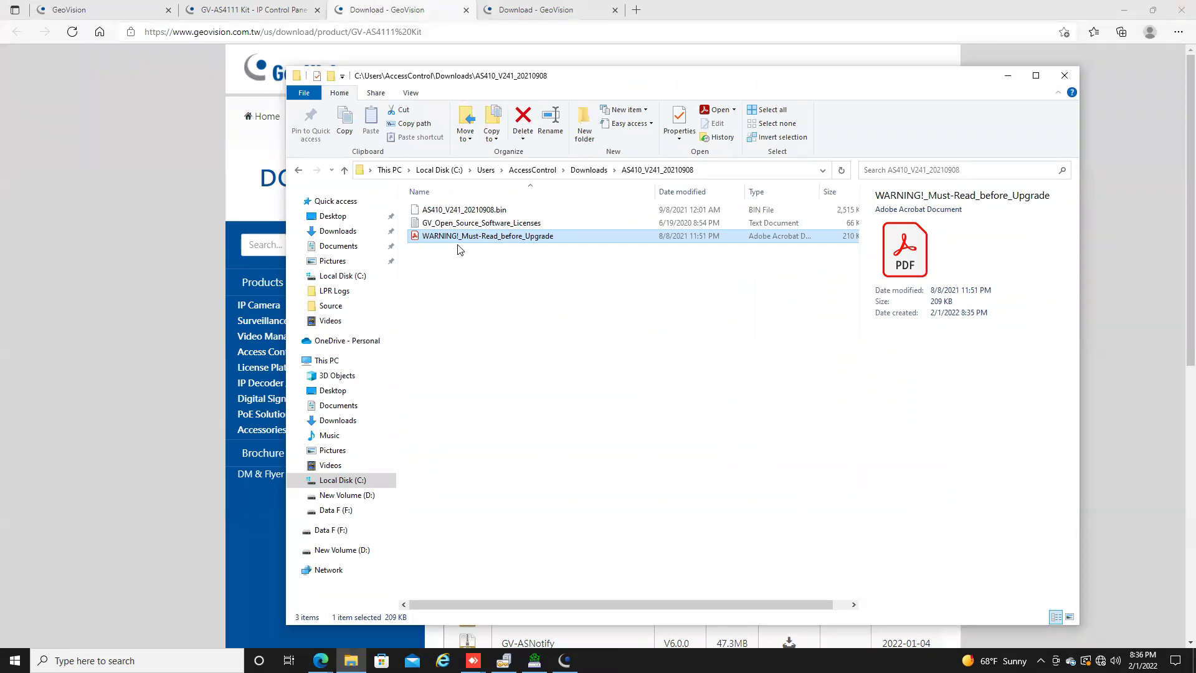
# Move the AS410_V241_20210908 BIN file from the extracted folder to the Desktop and close the folder.
pyautogui.click(440, 210)
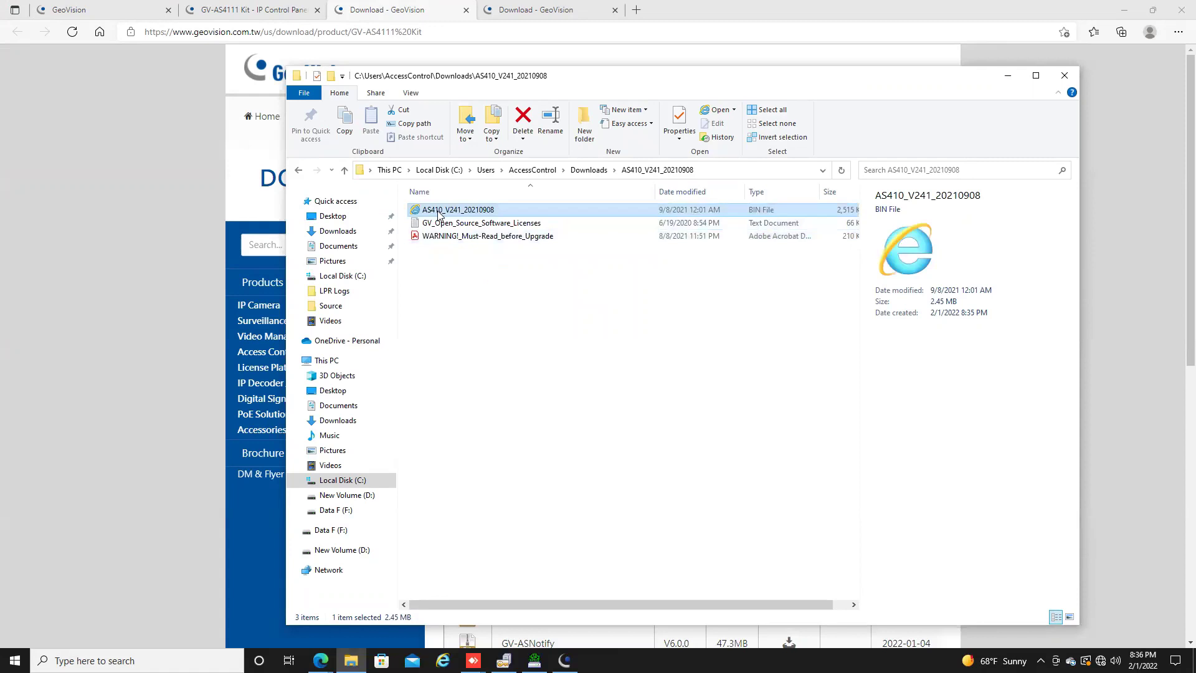
pyautogui.moveTo(439, 213); pyautogui.dragTo(341, 217)
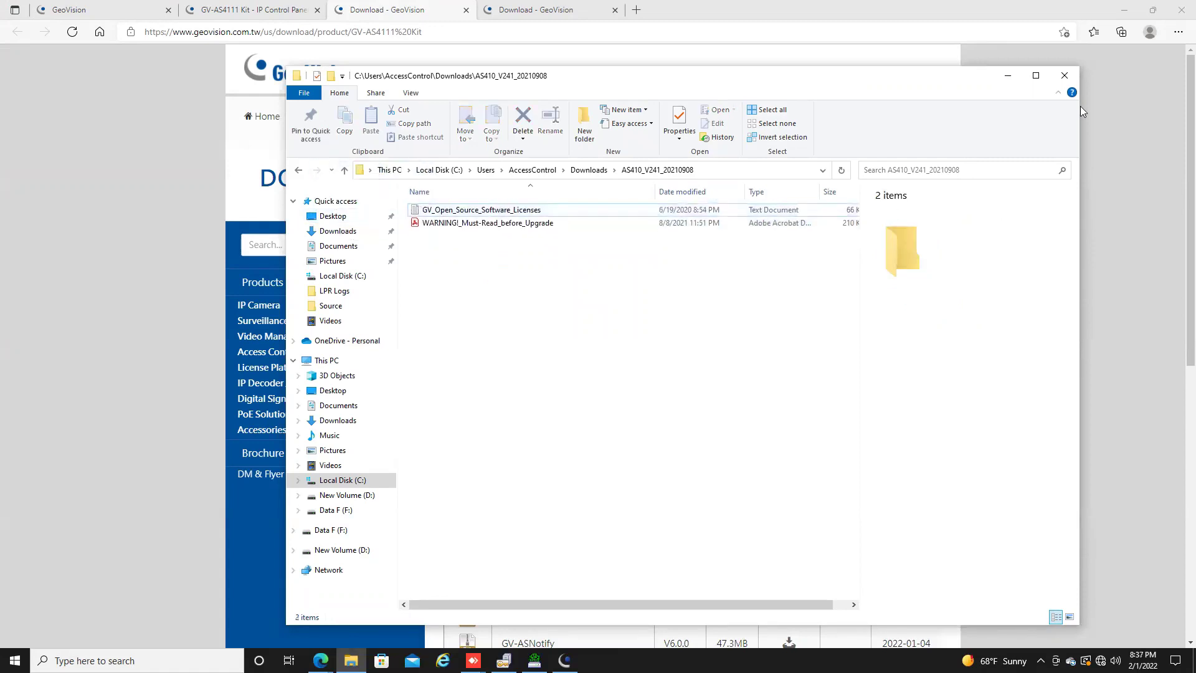
pyautogui.click(1064, 75)
# Switch to IP Device Utility and open the Firmware Update page of the ASController at 192.168.0.61.
pyautogui.click(1124, 10)
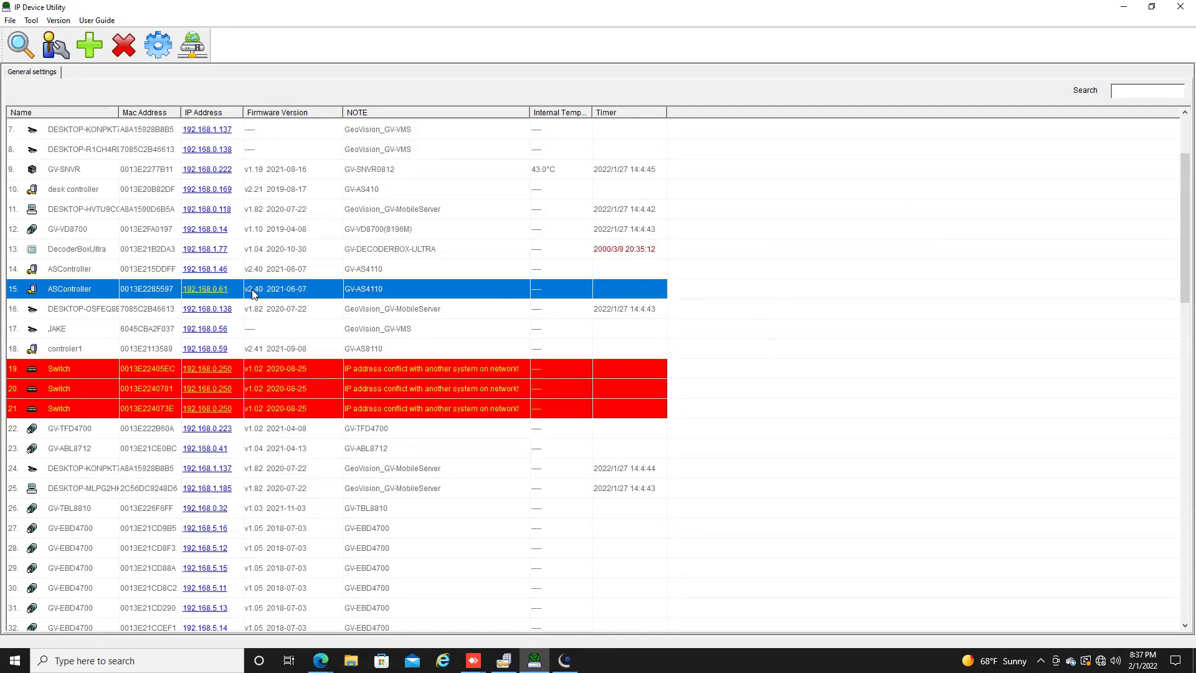
pyautogui.rightClick(220, 294)
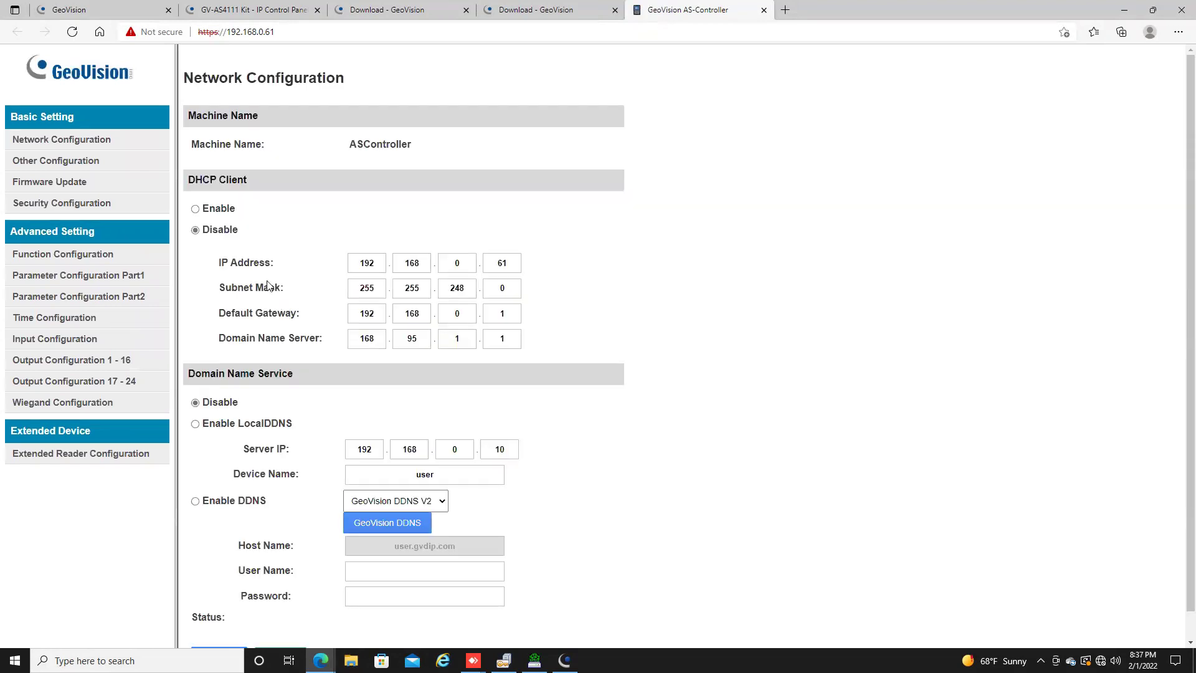
pyautogui.click(43, 187)
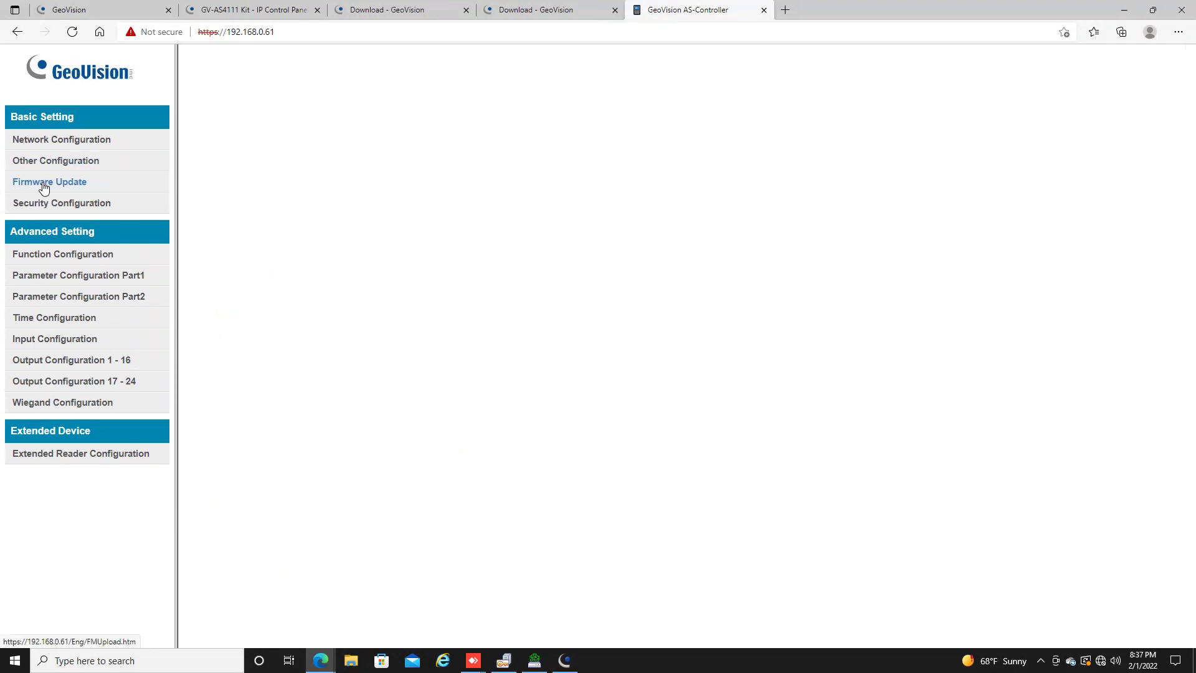
# Select AS410_V241_20210908 from the Desktop as the firmware file and upload it to the controller.
pyautogui.click(305, 223)
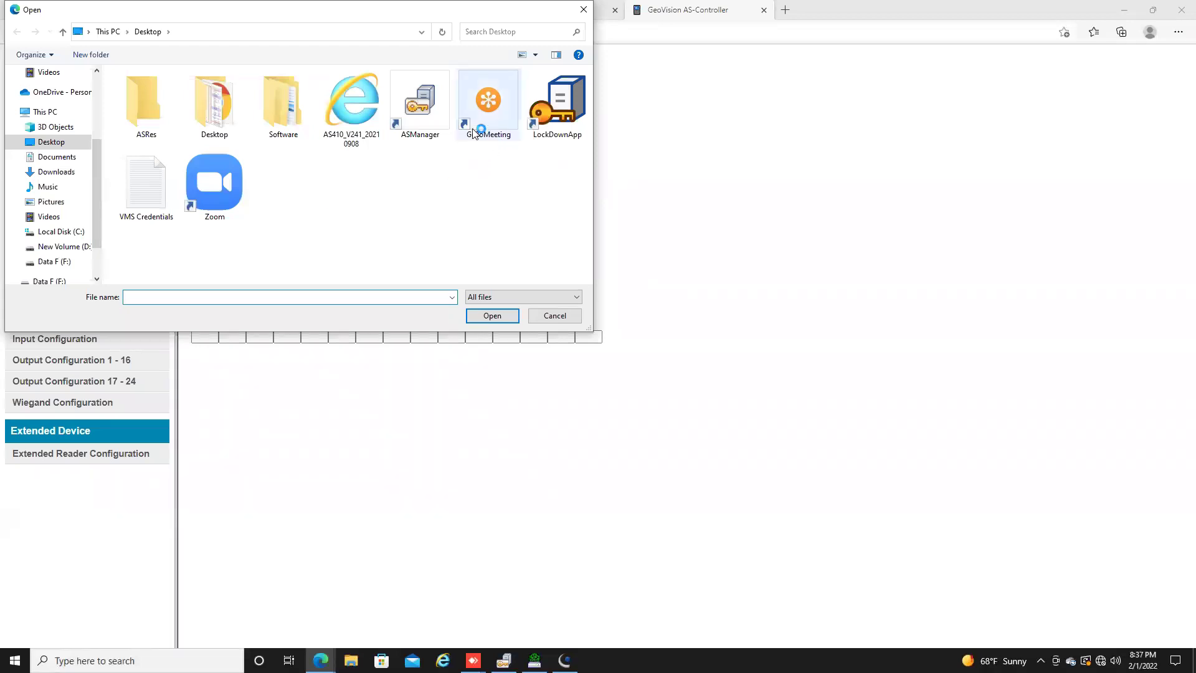
pyautogui.click(370, 112)
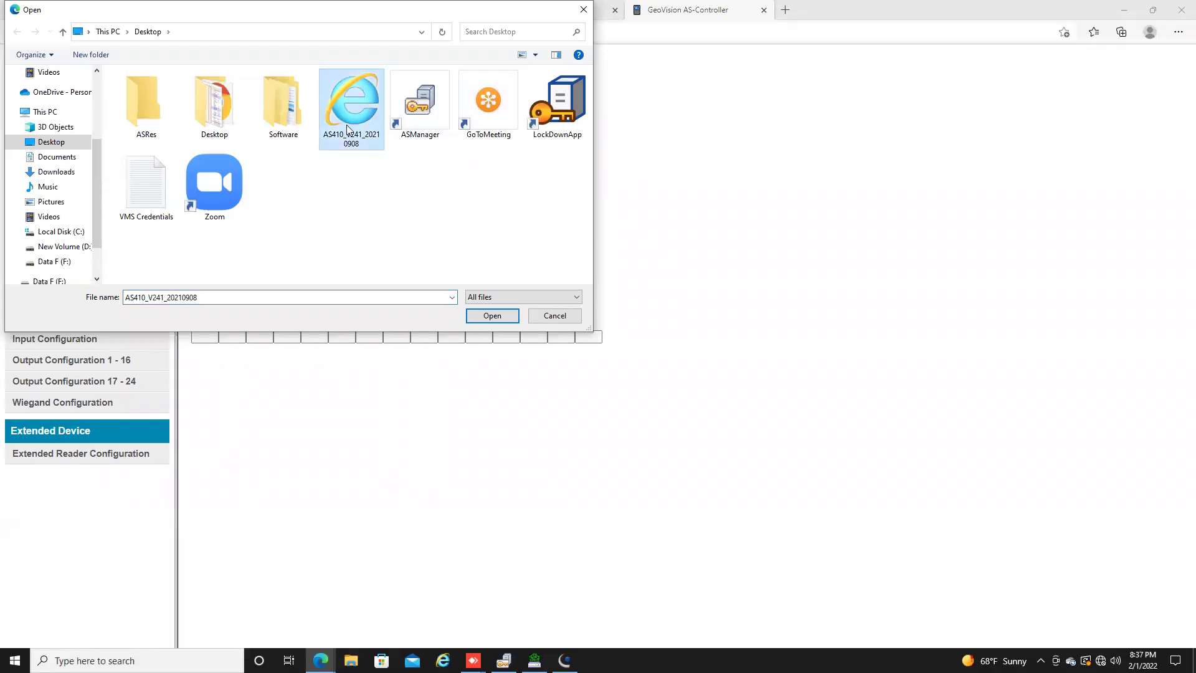
pyautogui.press('Return')
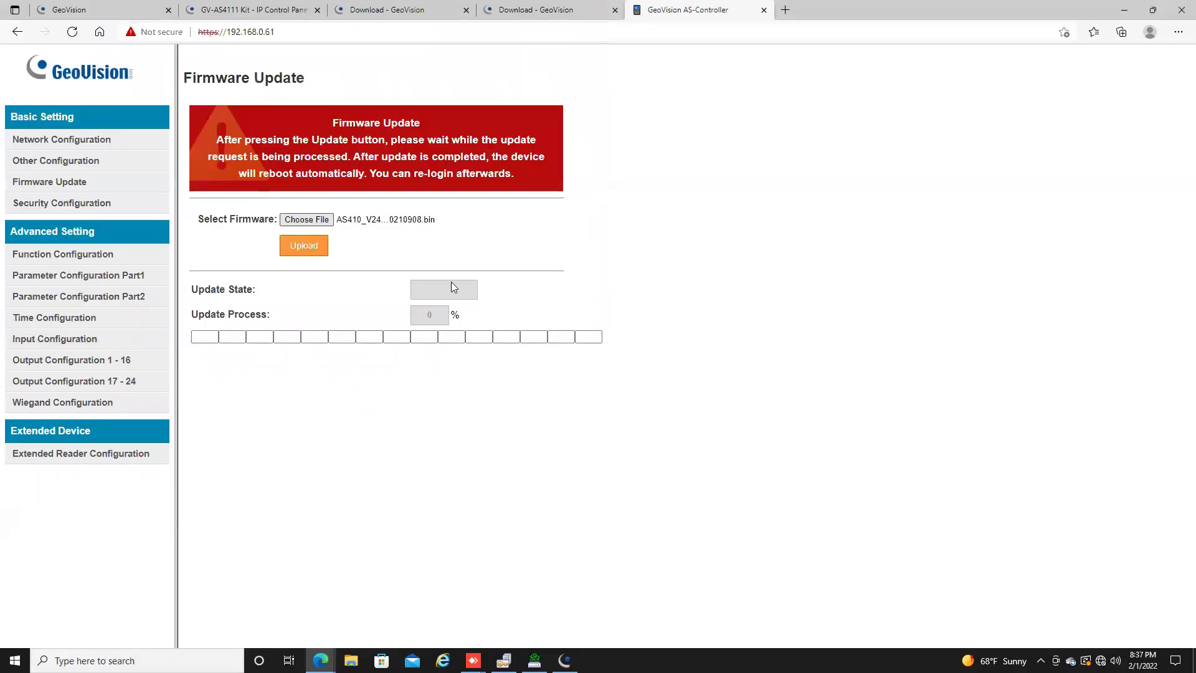
pyautogui.click(316, 248)
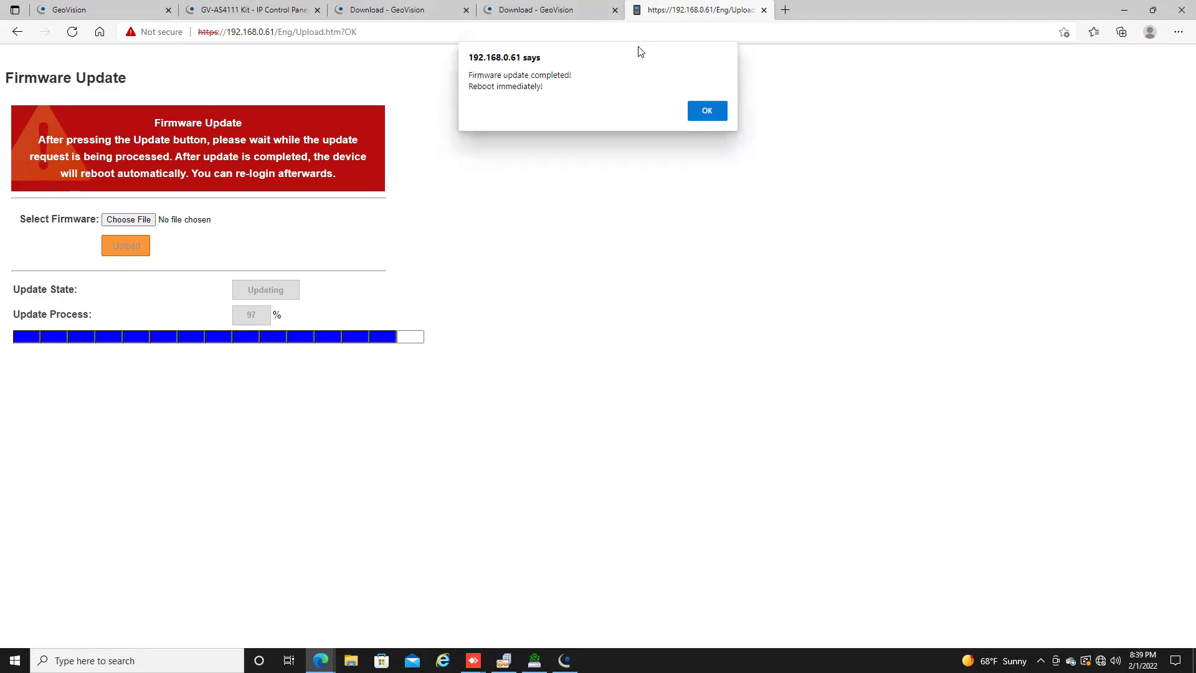
# Acknowledge the controller's reboot after the firmware update and continue to 192.168.0.61 despite its untrusted certificate.
pyautogui.click(709, 114)
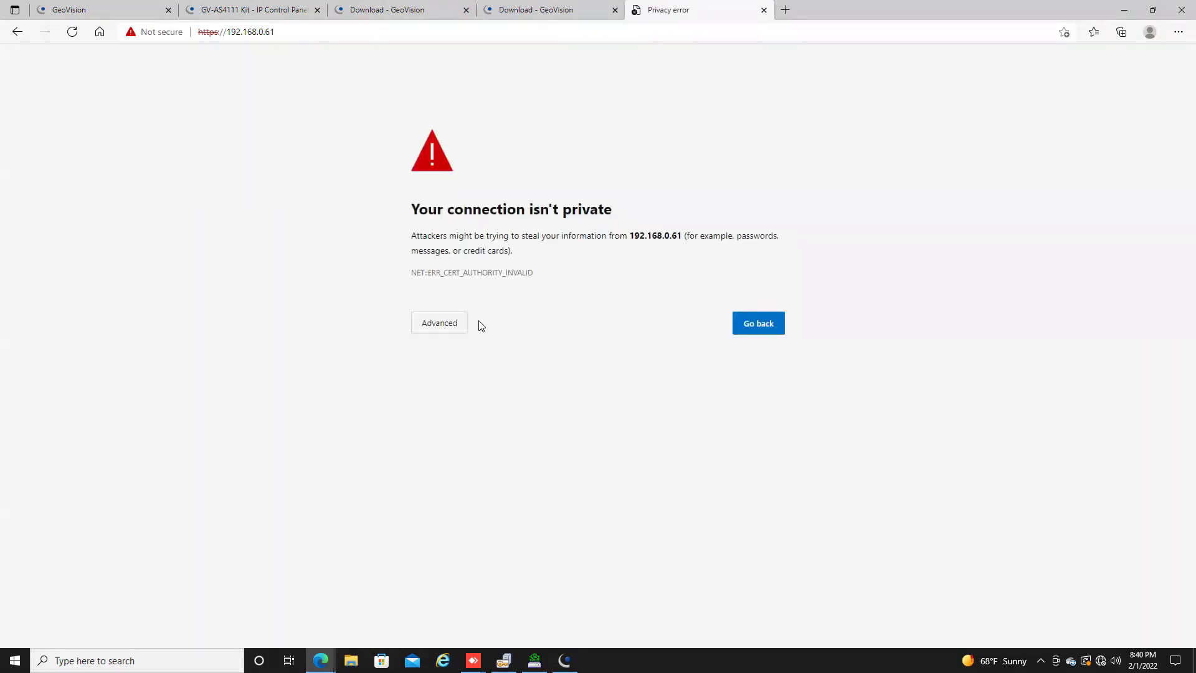
pyautogui.click(448, 324)
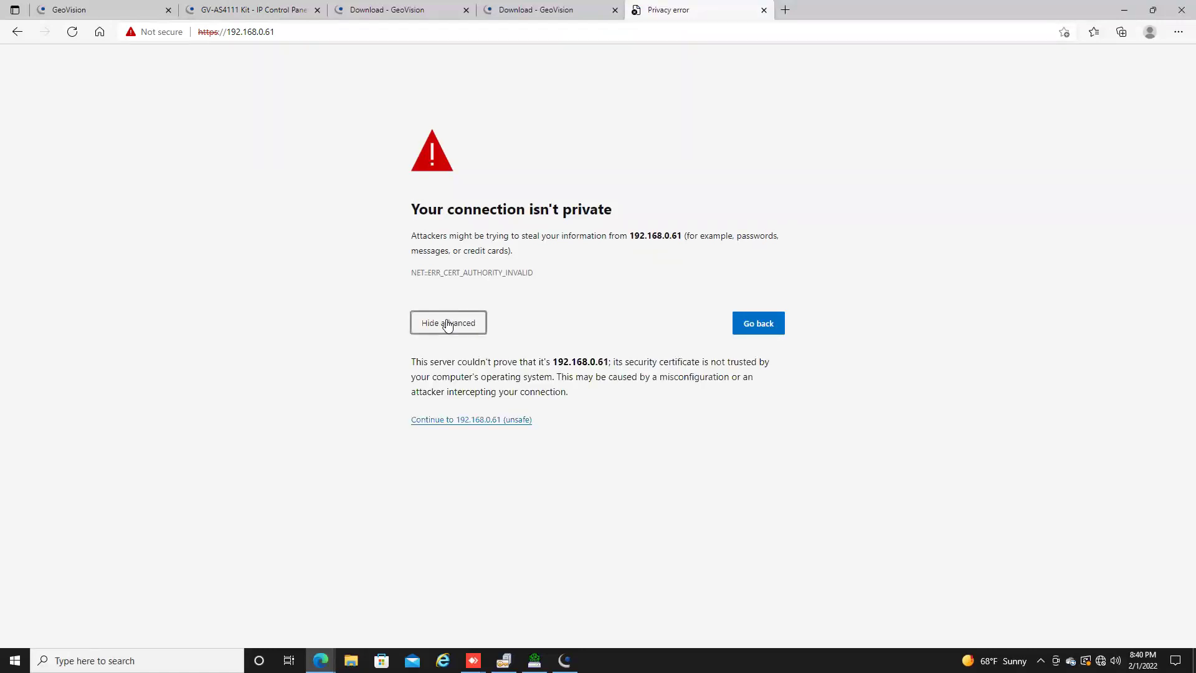
pyautogui.click(442, 420)
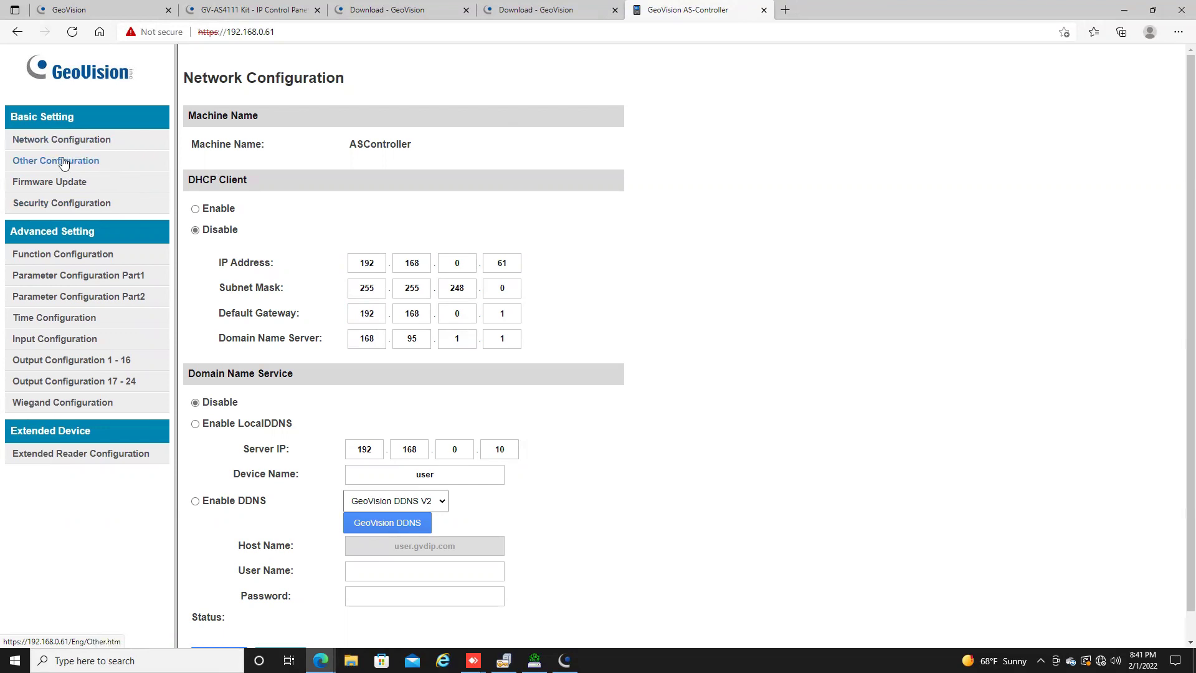
# Format the controller's SD card in Other Configuration with the required reboot, and reconnect to 192.168.0.61 despite its untrusted certificate.
pyautogui.click(63, 162)
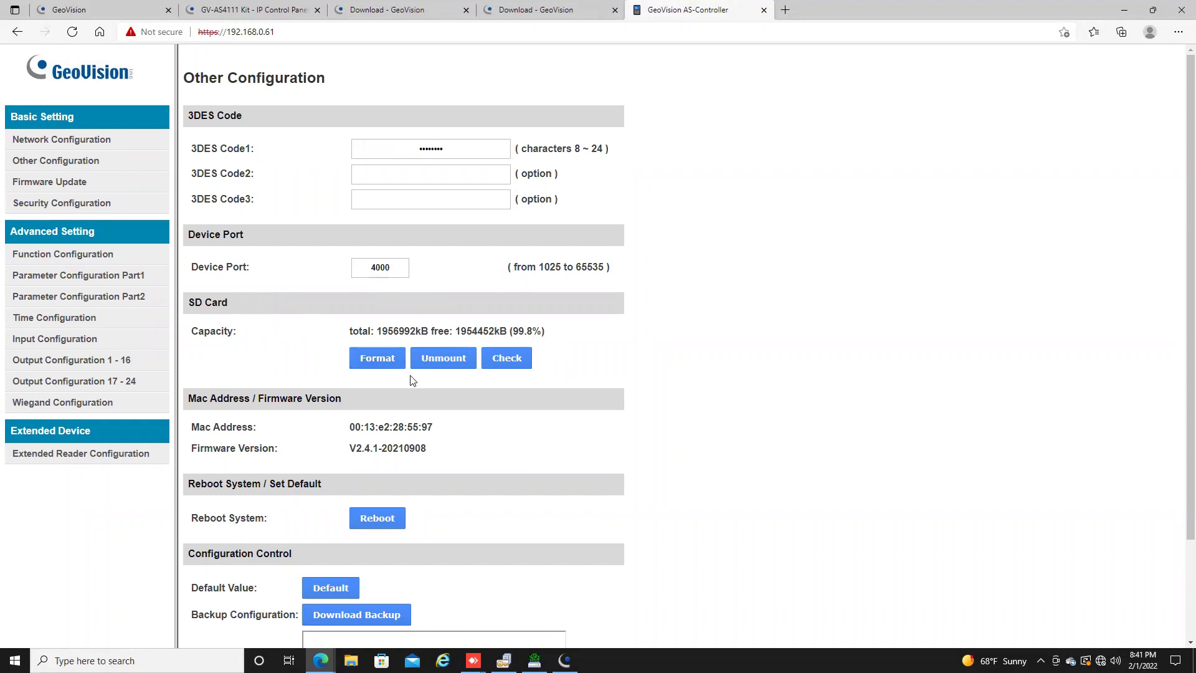
pyautogui.click(382, 364)
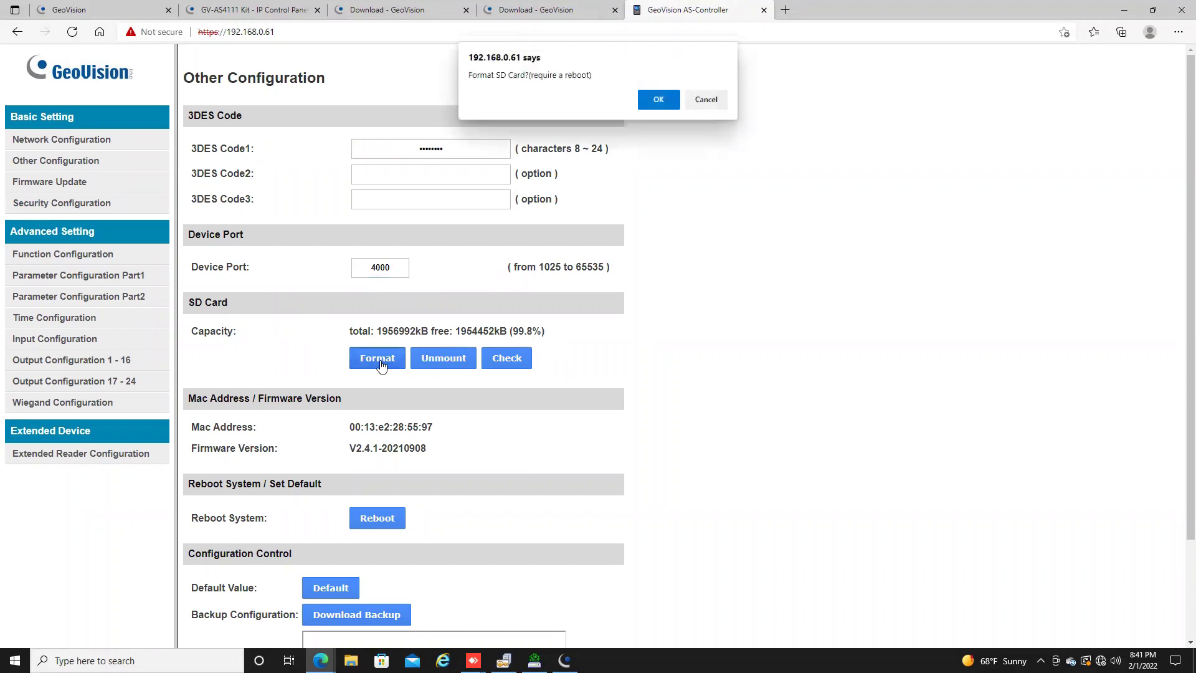
pyautogui.click(664, 96)
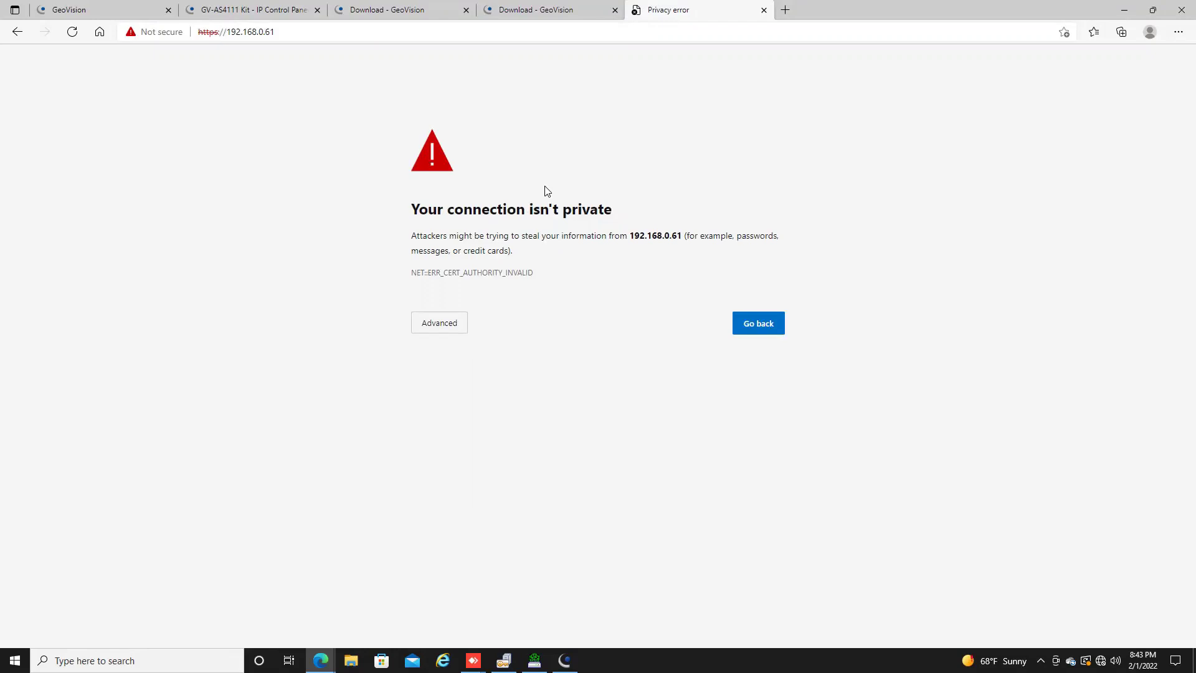
pyautogui.click(459, 328)
pyautogui.click(483, 421)
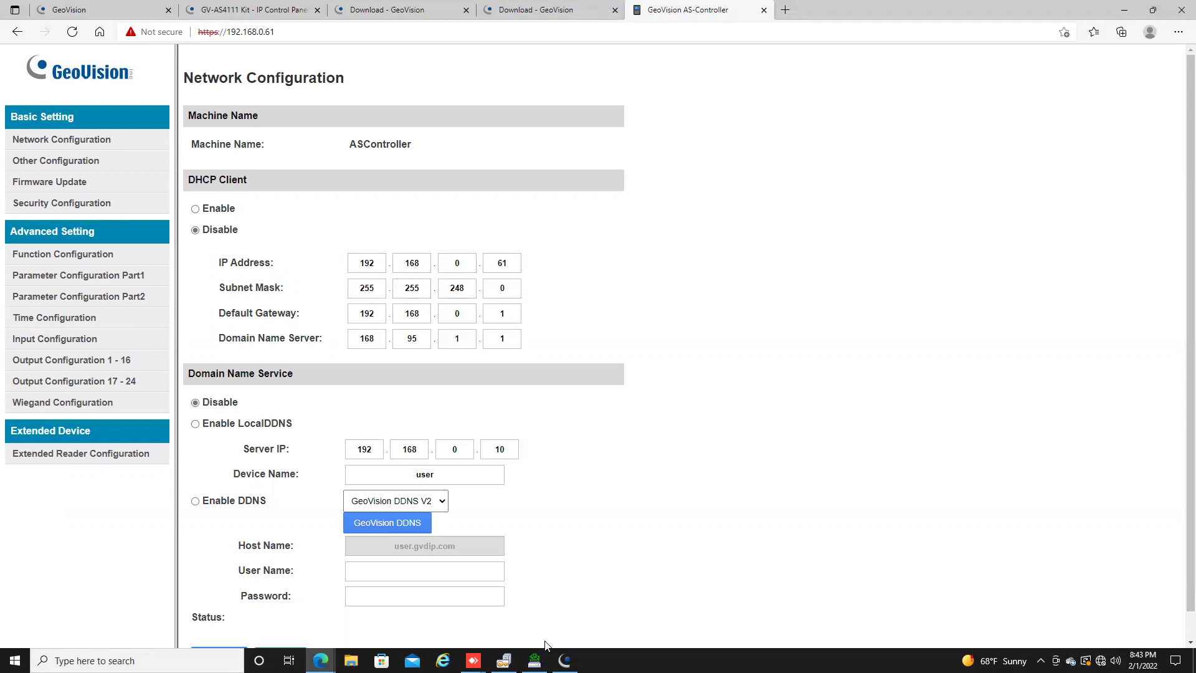
# Switch to IP Device Utility, rescan the network, and check the firmware version of the ASController at 192.168.0.61.
pyautogui.click(536, 659)
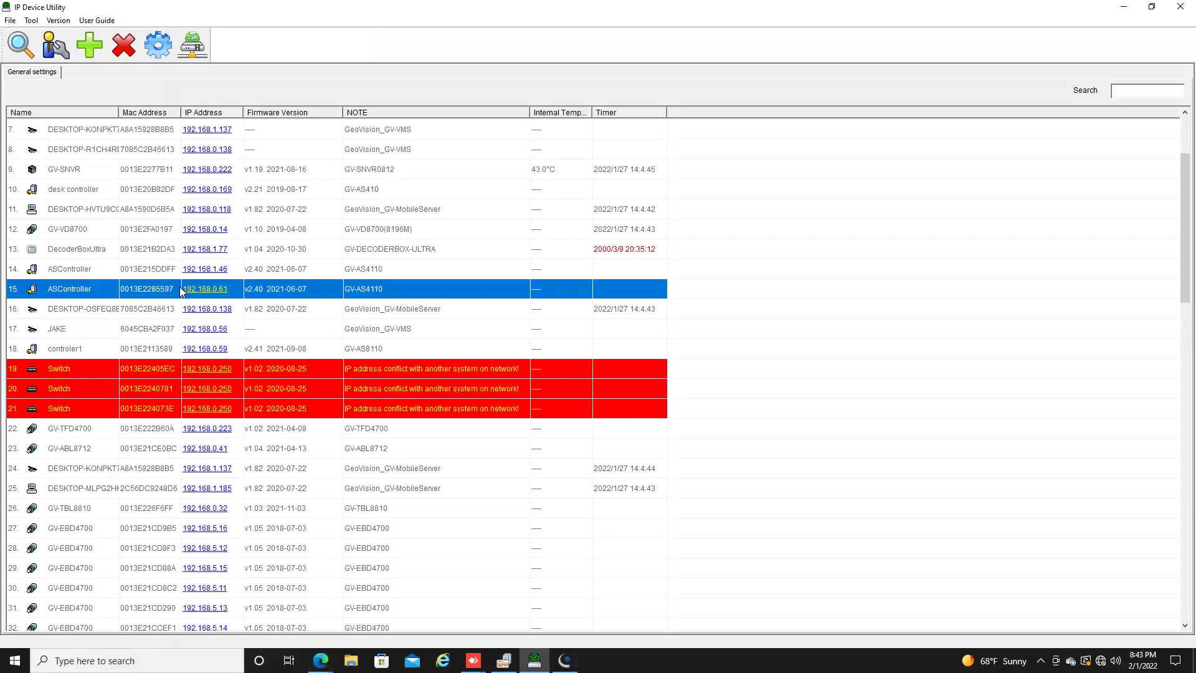
pyautogui.click(15, 40)
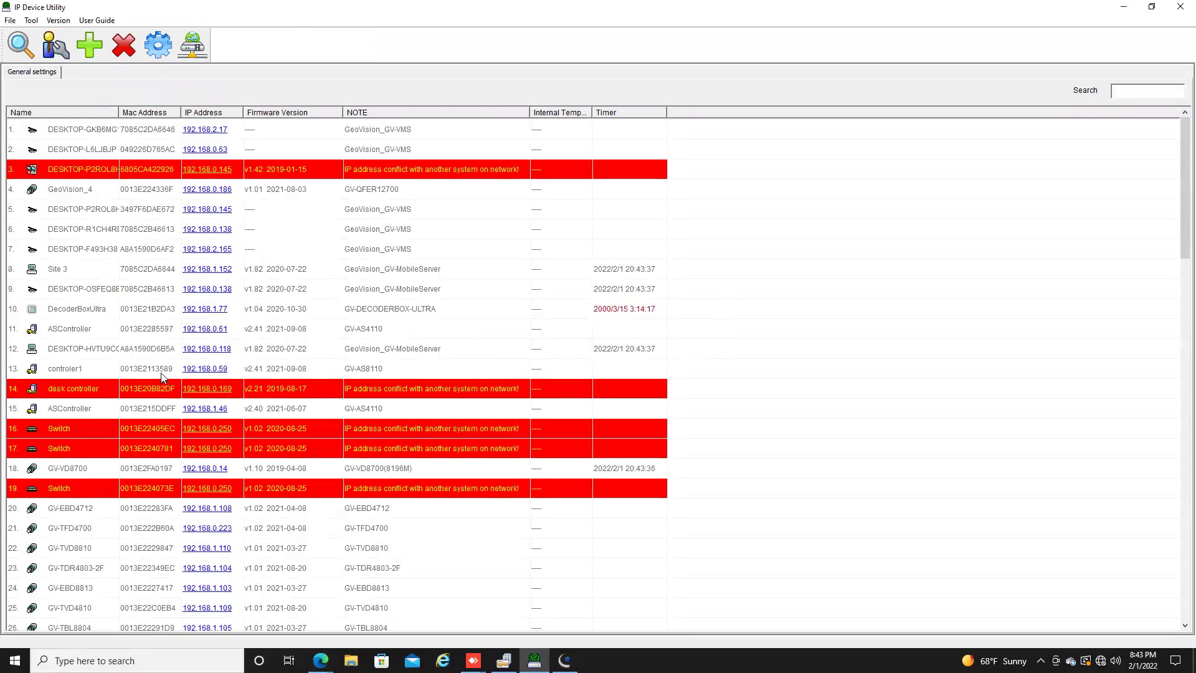
pyautogui.click(147, 329)
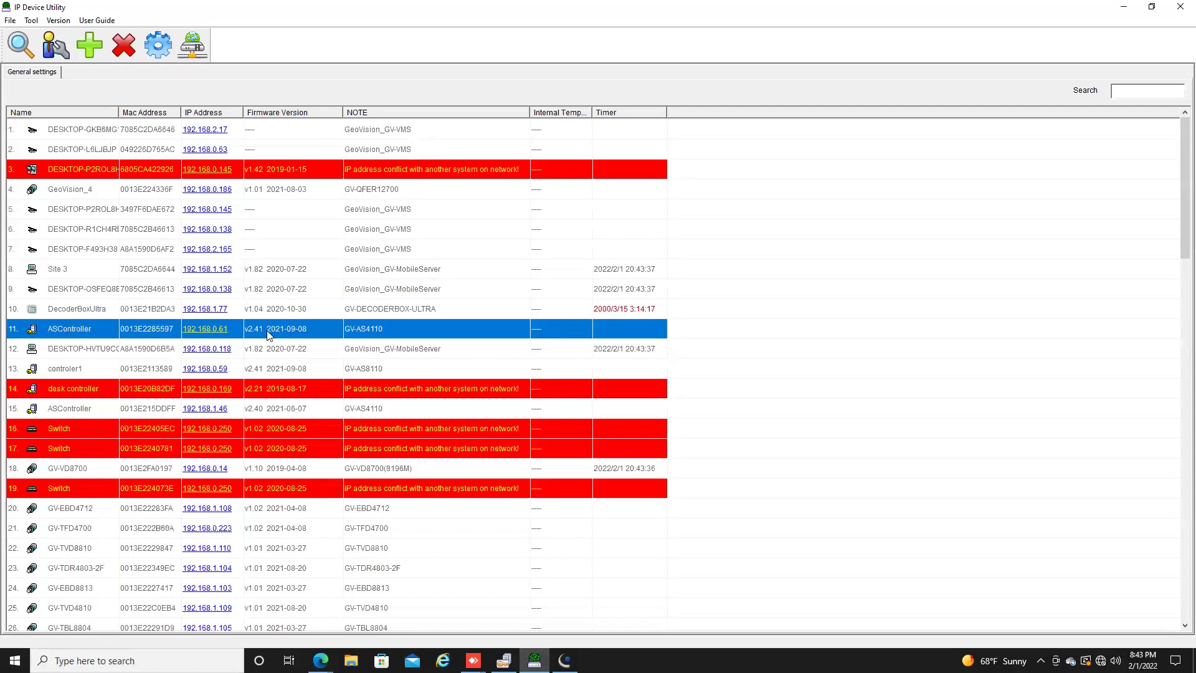